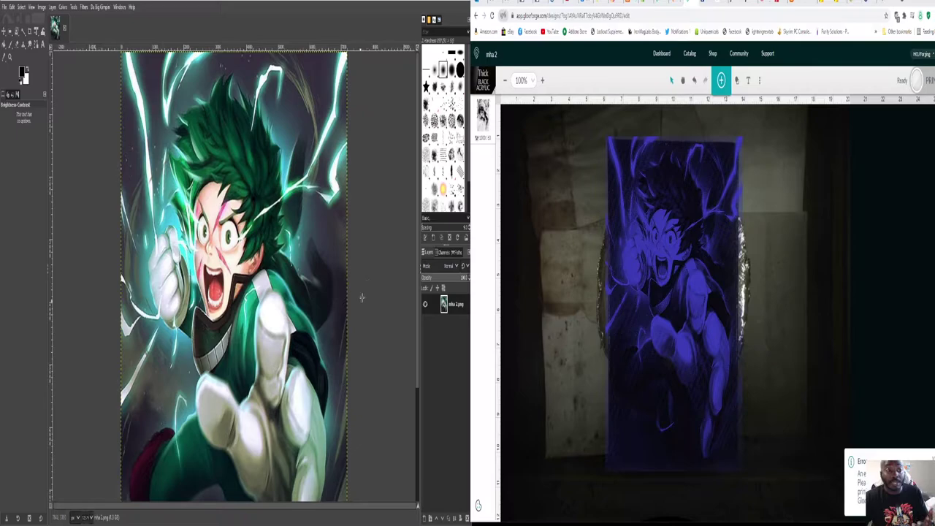
{"action": "scroll", "coordinate": [383, 208], "scroll_direction": "down", "scroll_amount": 3}
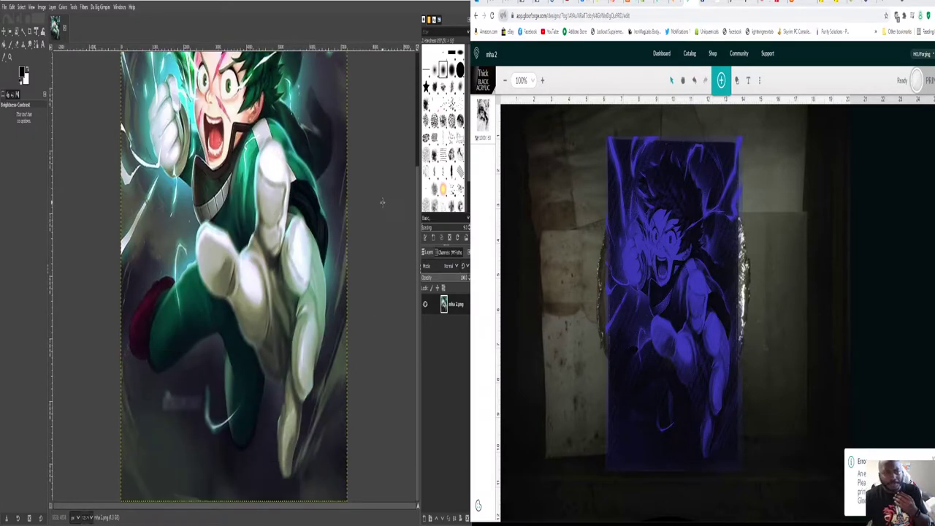
{"action": "scroll", "coordinate": [383, 202], "scroll_direction": "up", "scroll_amount": 3}
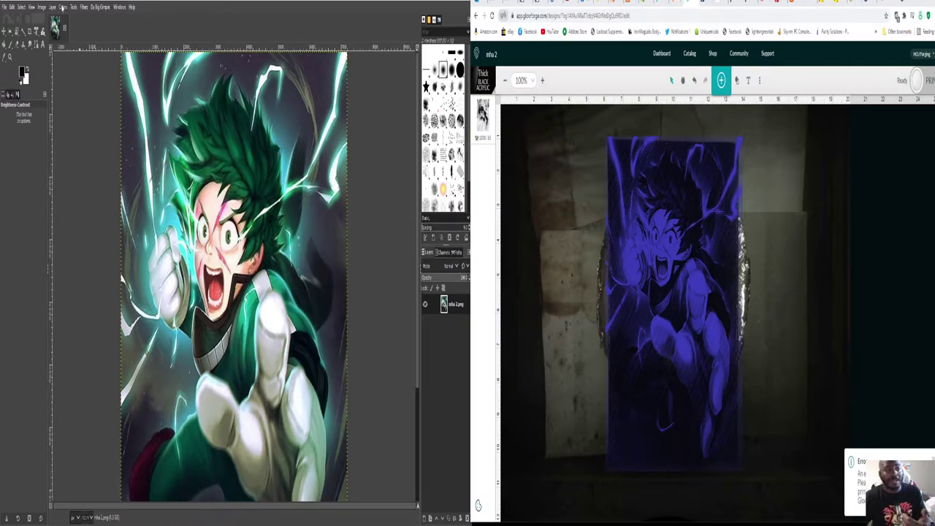
- Convert the mha 2.png illustration to Grayscale mode via Image > Mode
{"action": "left_click", "coordinate": [42, 8]}
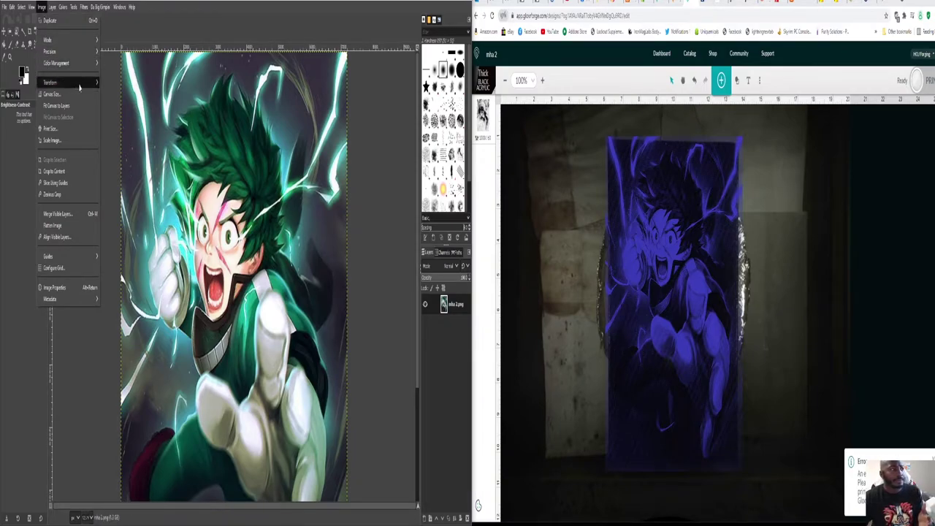
{"action": "mouse_move", "coordinate": [84, 44]}
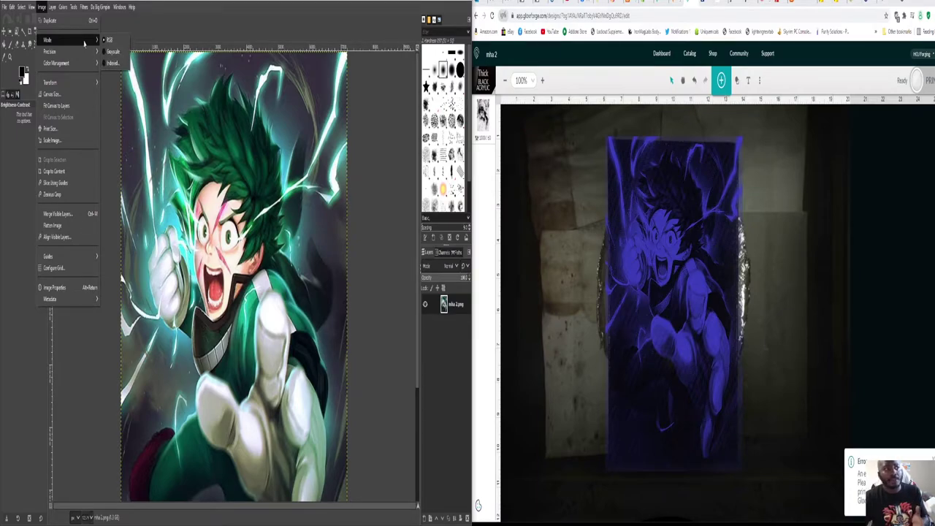
{"action": "left_click", "coordinate": [111, 51]}
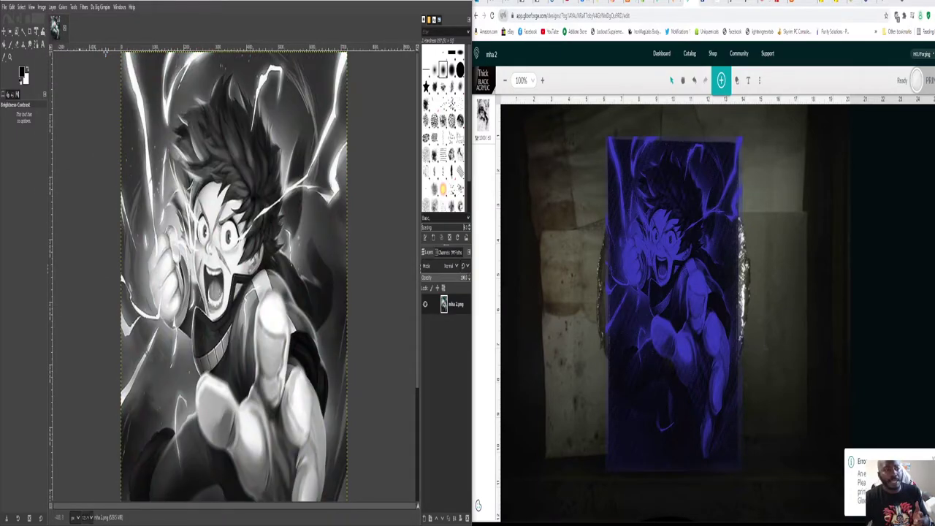
{"action": "left_click", "coordinate": [102, 8]}
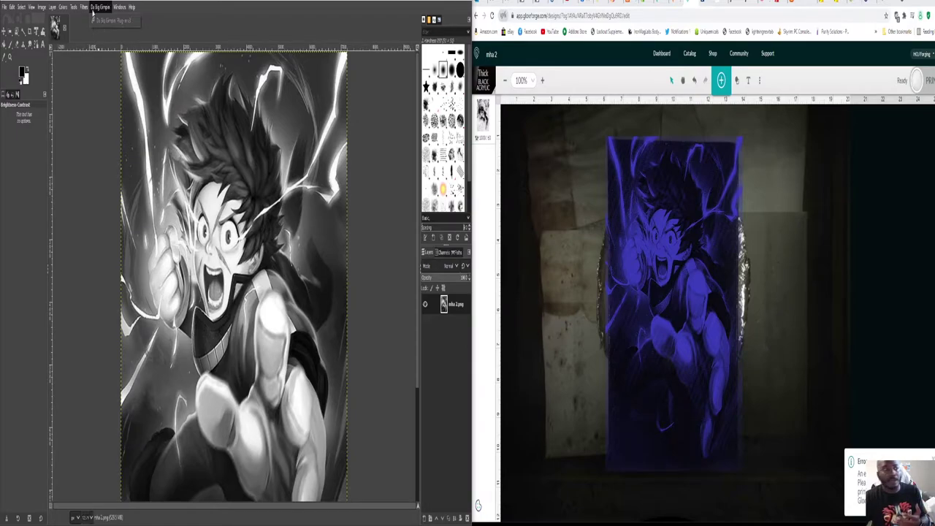
{"action": "mouse_move", "coordinate": [42, 7]}
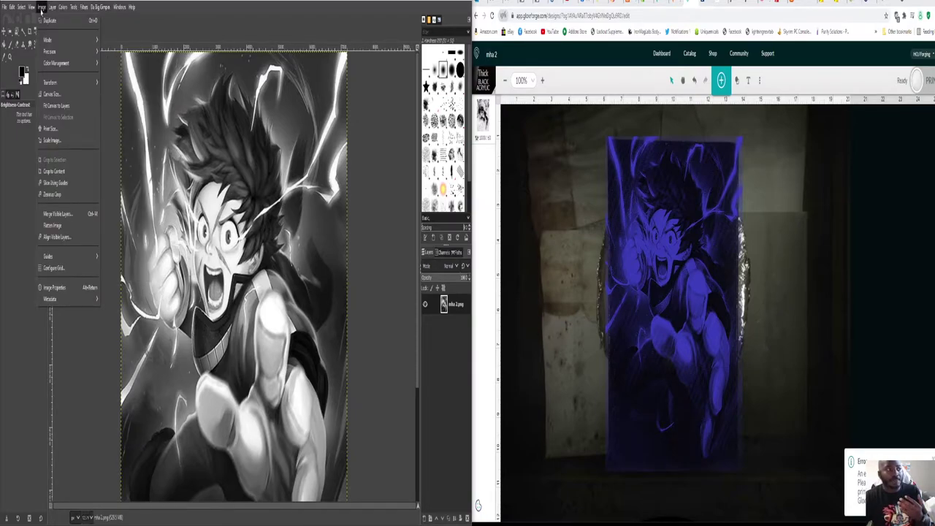
{"action": "mouse_move", "coordinate": [71, 44]}
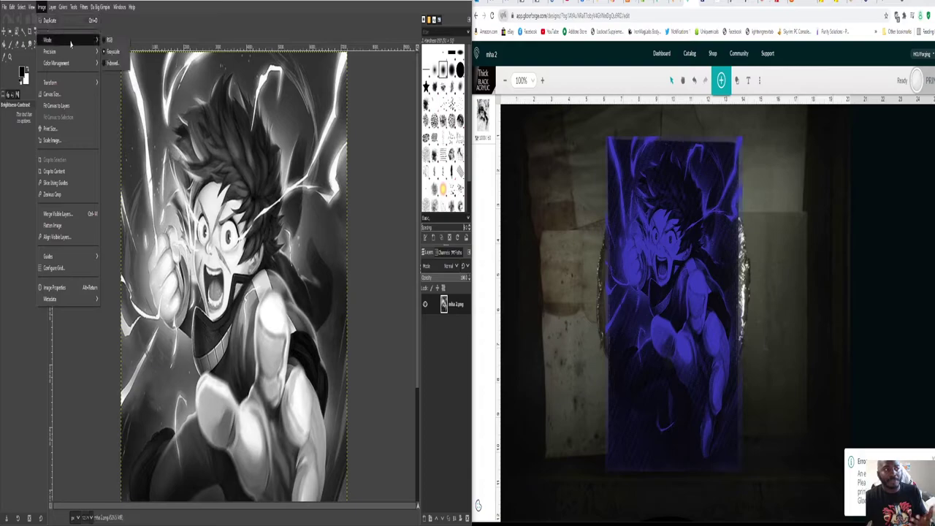
{"action": "left_click", "coordinate": [106, 49]}
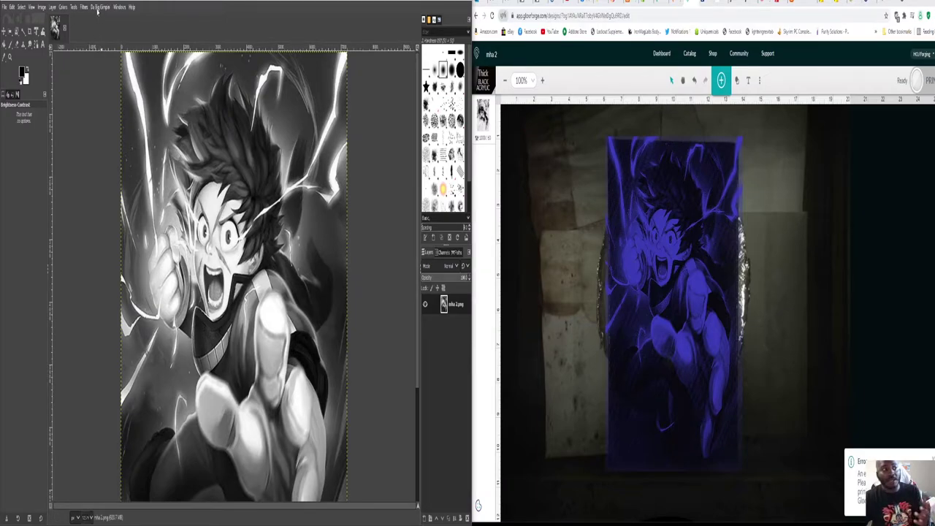
- Apply Brightness-Contrast with brightness raised to 15, previewed in split view
{"action": "left_click", "coordinate": [100, 7]}
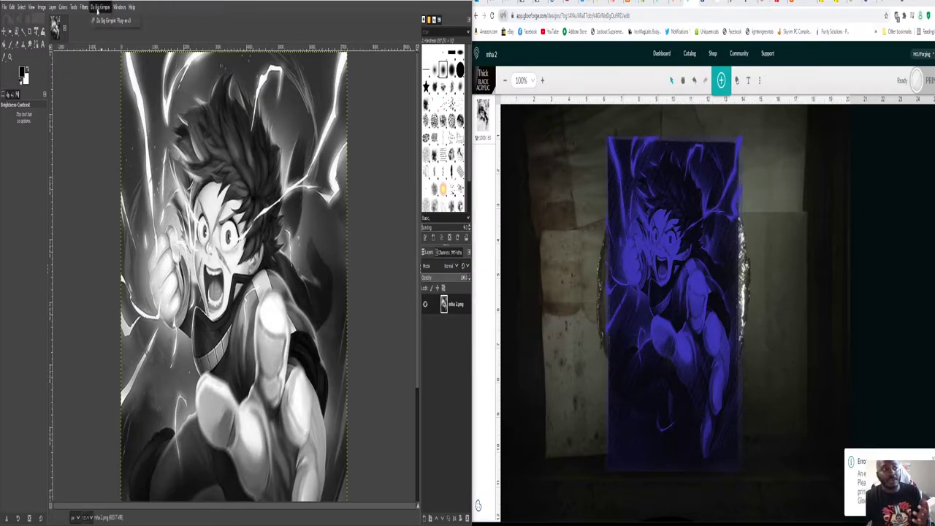
{"action": "left_click", "coordinate": [76, 7]}
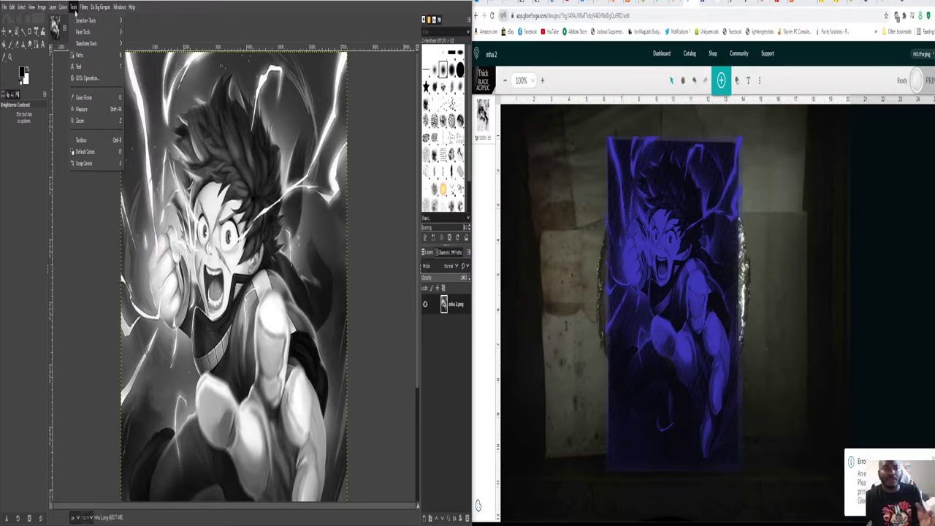
{"action": "left_click", "coordinate": [75, 9]}
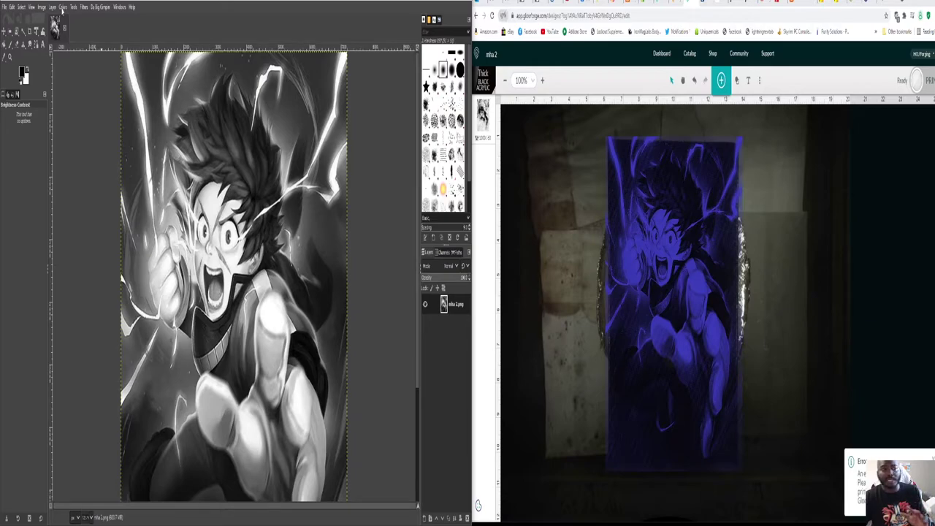
{"action": "left_click", "coordinate": [63, 8]}
{"action": "mouse_move", "coordinate": [53, 6]}
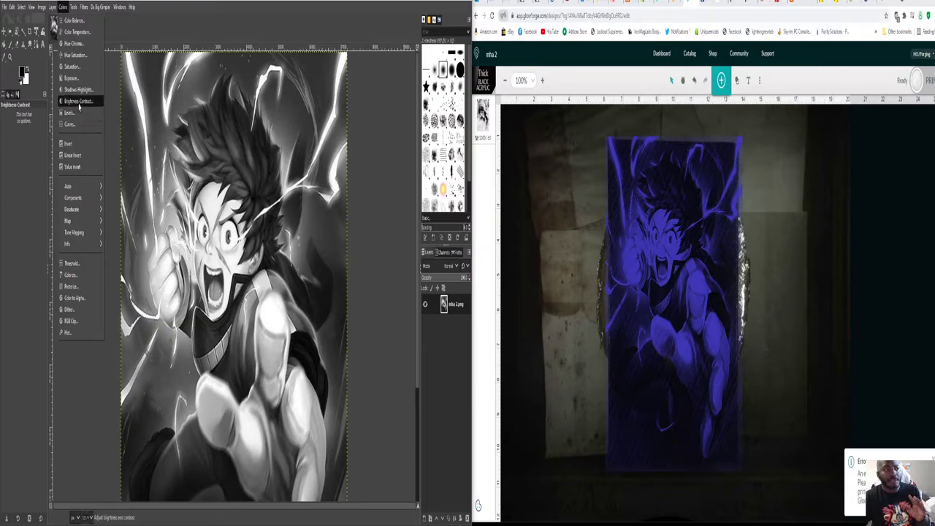
{"action": "left_click", "coordinate": [78, 102]}
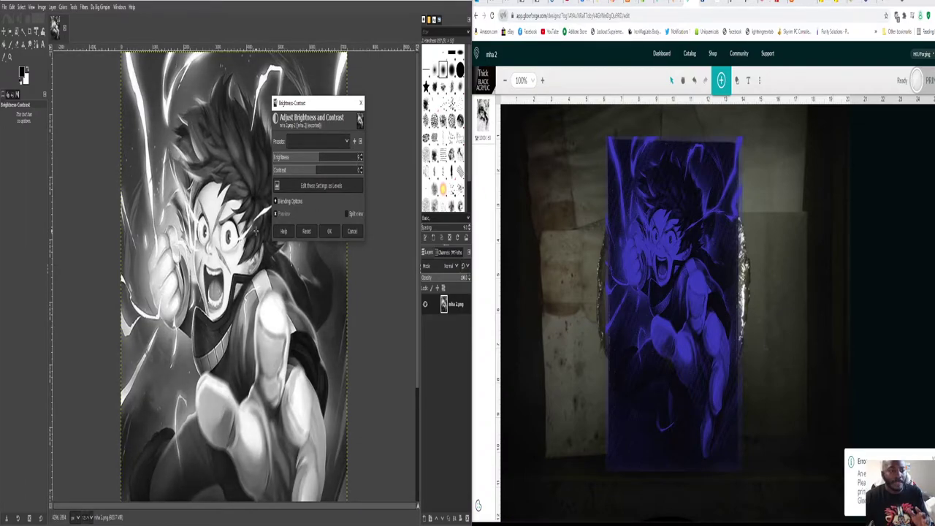
{"action": "left_click", "coordinate": [348, 214]}
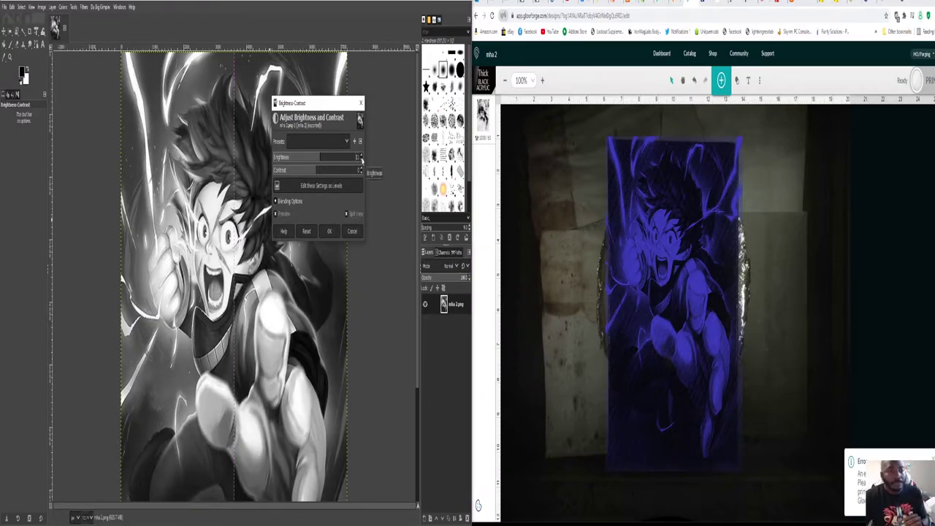
{"action": "left_click", "coordinate": [361, 157]}
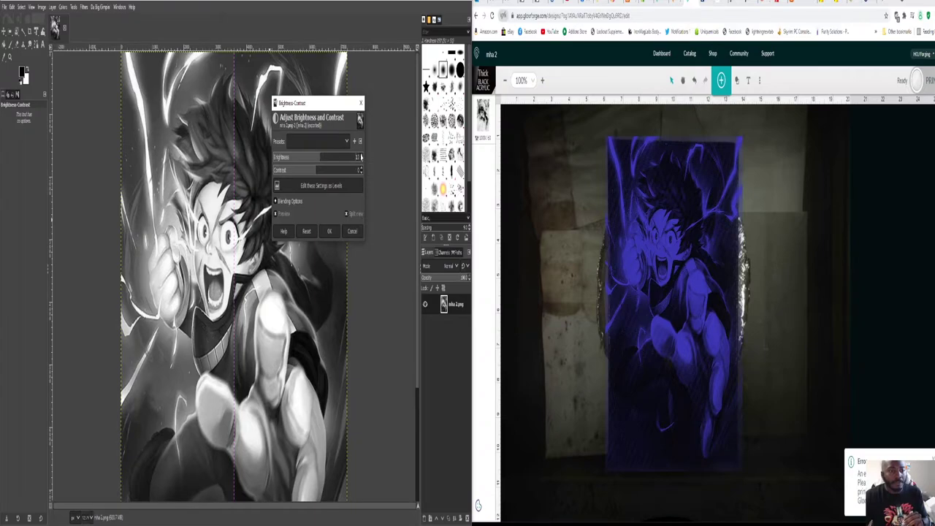
{"action": "left_click", "coordinate": [330, 232]}
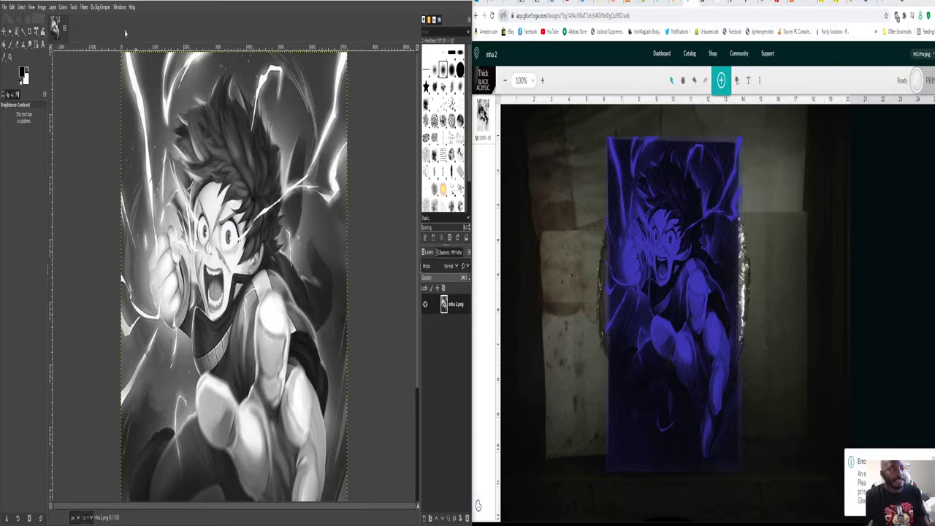
- Run the laser photo-engraving plug-in with the Dither process to create the inverted engraving image
{"action": "left_click", "coordinate": [99, 7]}
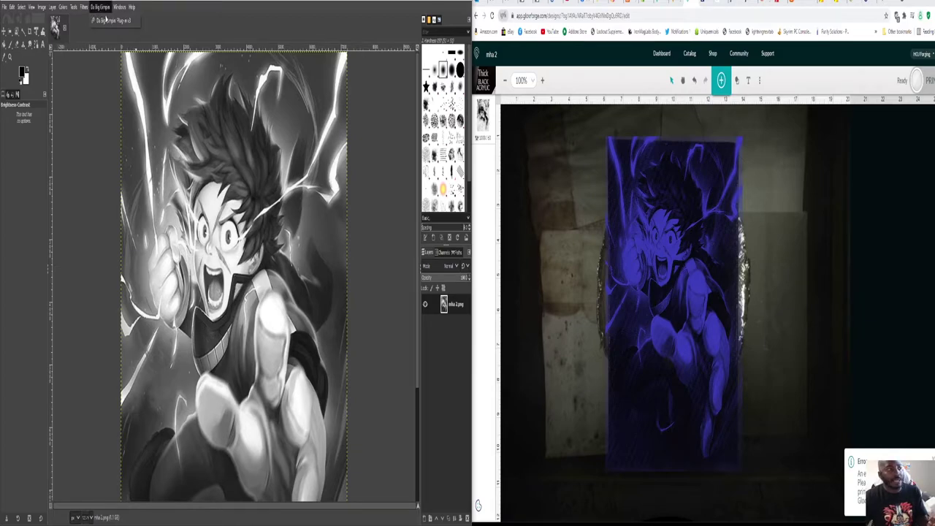
{"action": "left_click", "coordinate": [106, 20]}
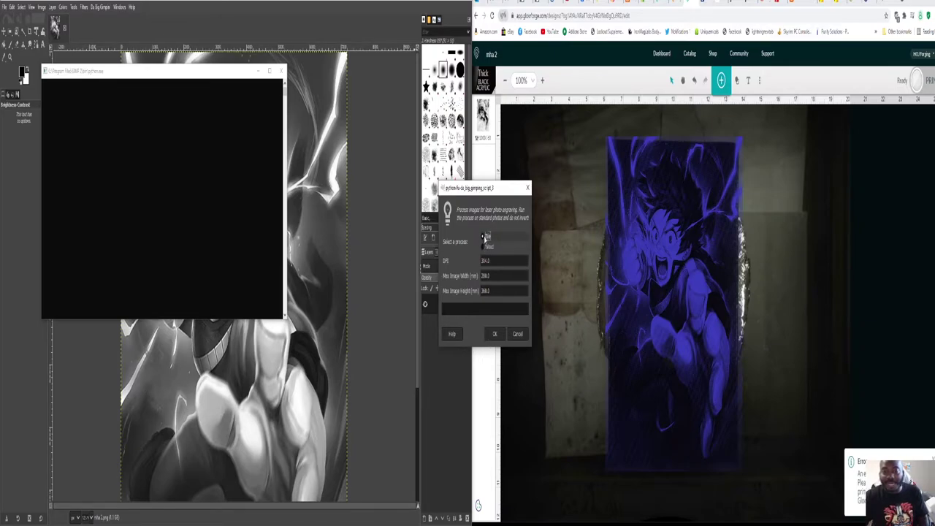
{"action": "left_click", "coordinate": [495, 334]}
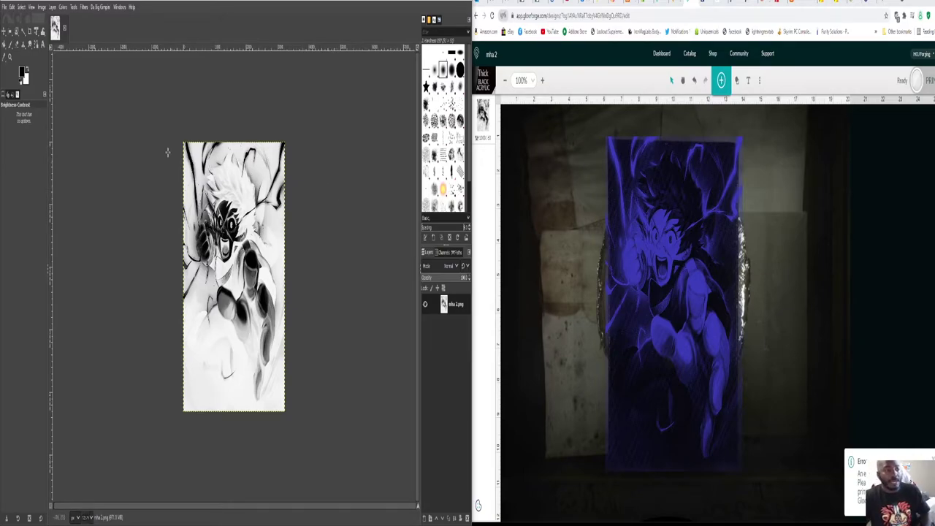
{"action": "left_click", "coordinate": [4, 8]}
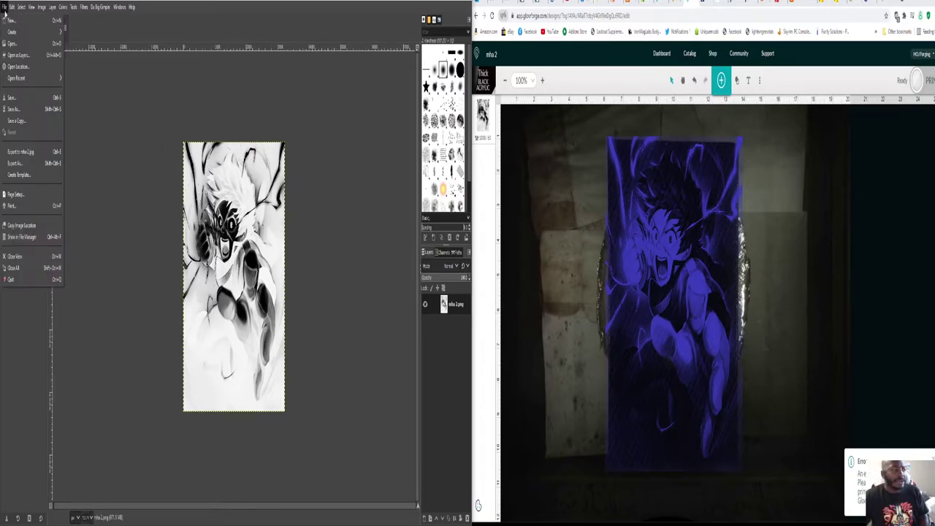
{"action": "left_click", "coordinate": [16, 163]}
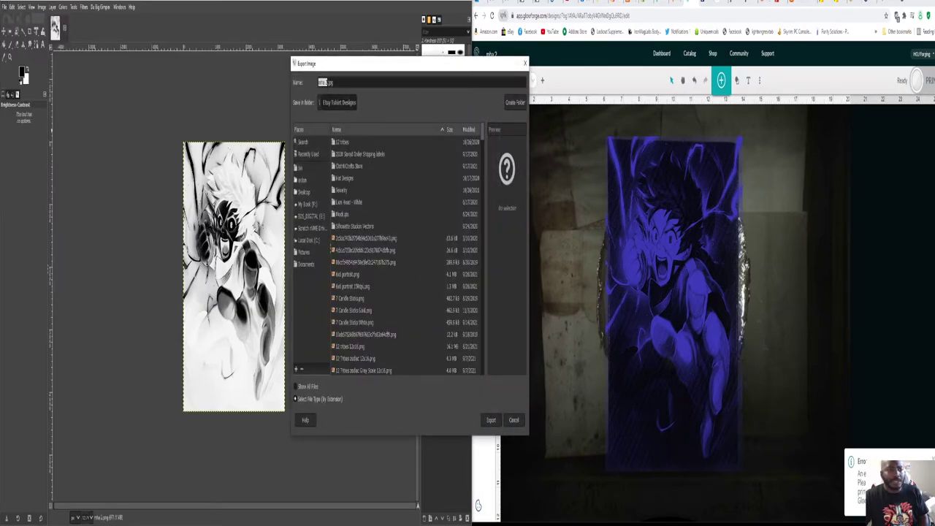
{"action": "type", "text": "mha 3"}
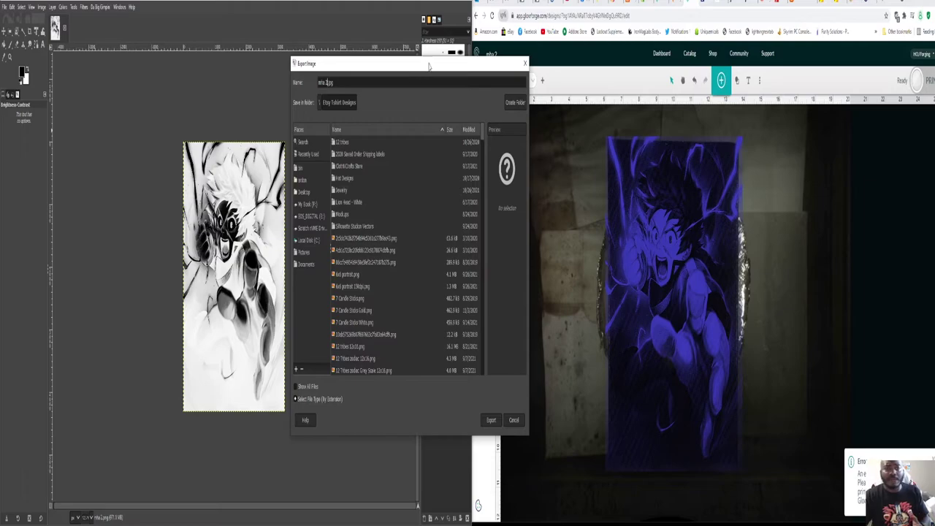
{"action": "left_click_drag", "start_coordinate": [430, 66], "coordinate": [342, 77]}
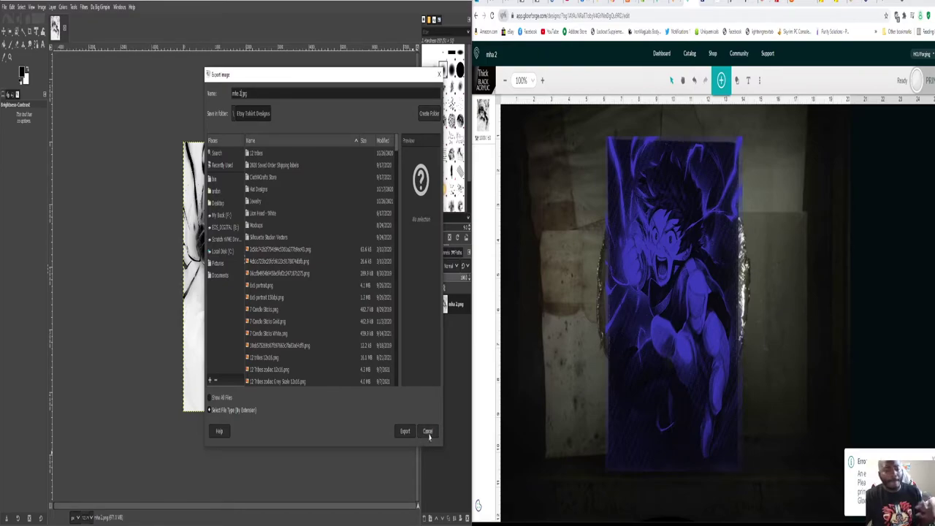
{"action": "left_click", "coordinate": [406, 431]}
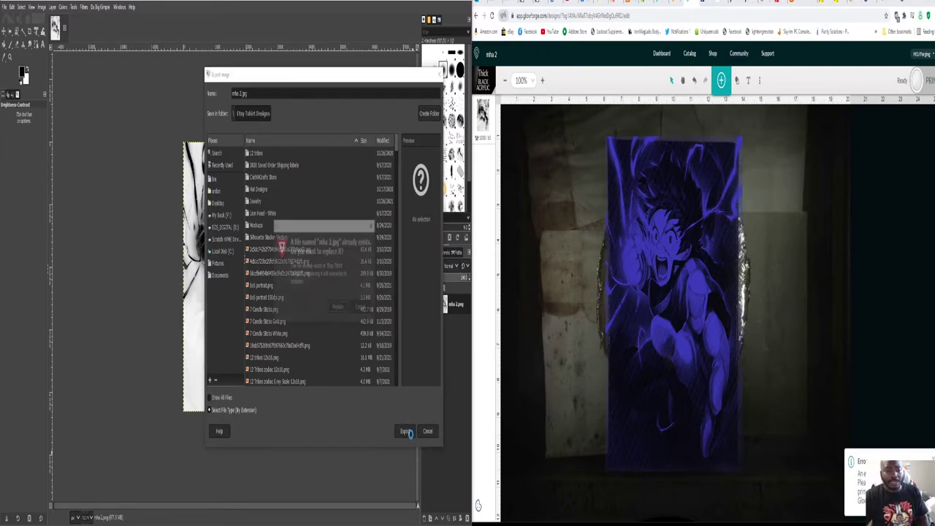
{"action": "left_click", "coordinate": [360, 308]}
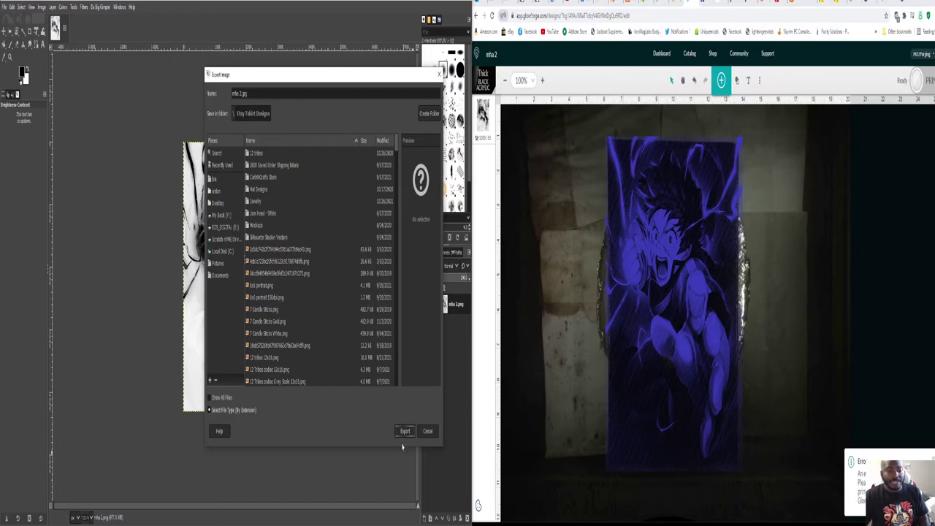
{"action": "left_click", "coordinate": [426, 432]}
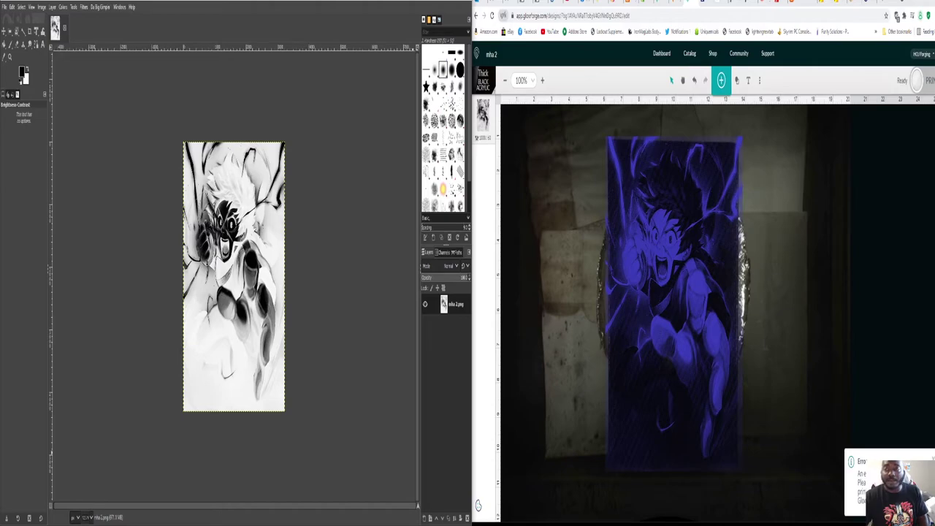
- Set the design's engrave to speed 1000, power 60, Vary power grayscale, 225 LPI, one pass
{"action": "left_click", "coordinate": [483, 115]}
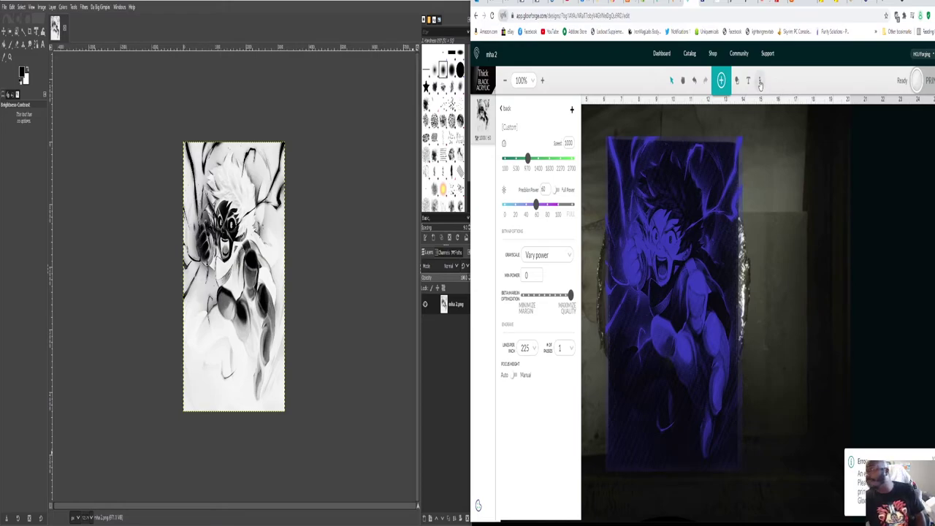
{"action": "left_click", "coordinate": [760, 82]}
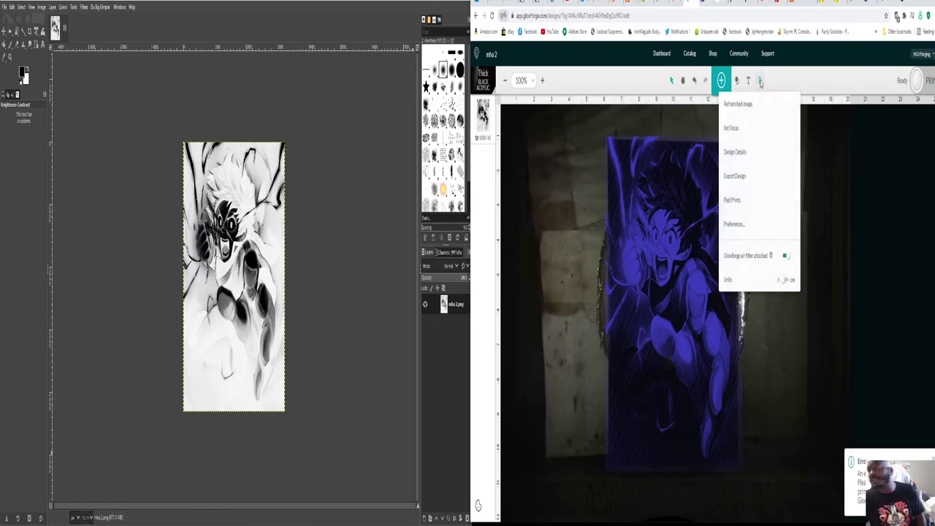
- Set the laser focus on the canvas so the bed image refreshes
{"action": "left_click", "coordinate": [733, 138]}
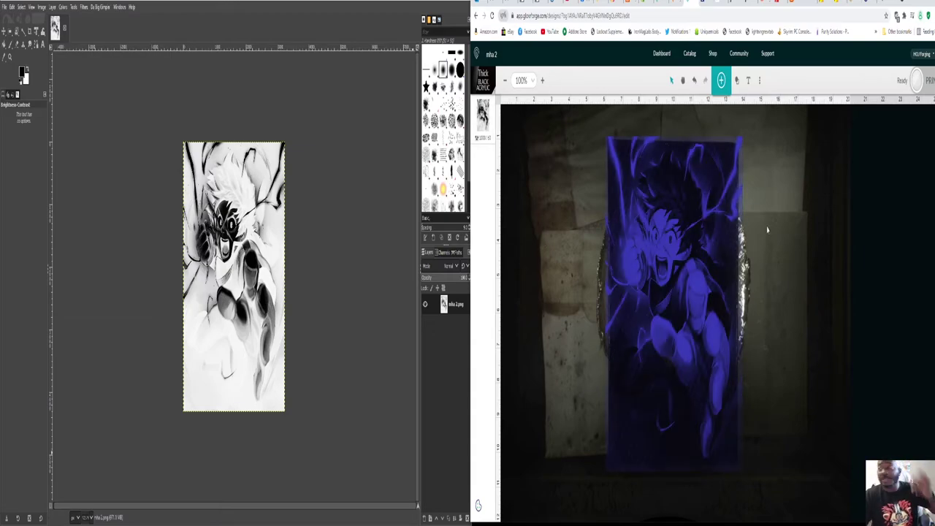
- Start engraving the mha 2 design onto the black panel
{"action": "left_click", "coordinate": [917, 81]}
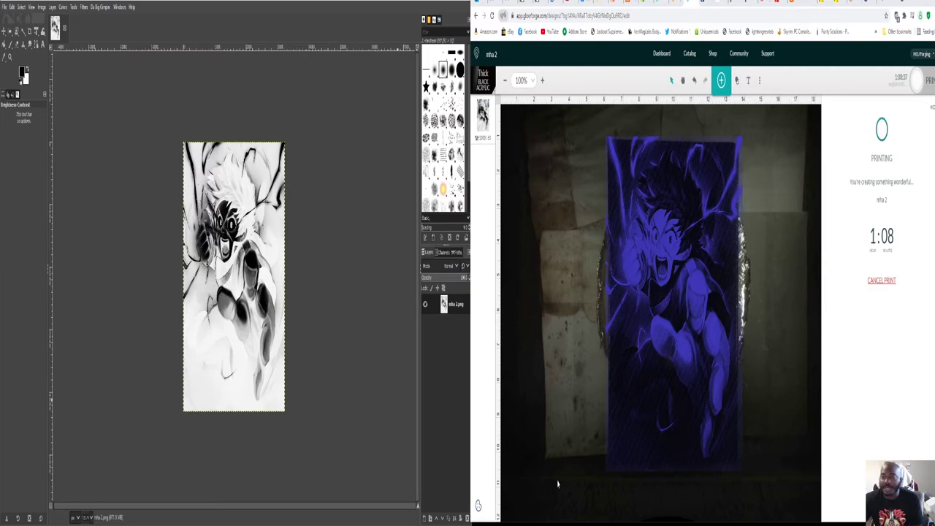
- Open the saved 'new design' from the Glowforge Dashboard
{"action": "left_click", "coordinate": [476, 53]}
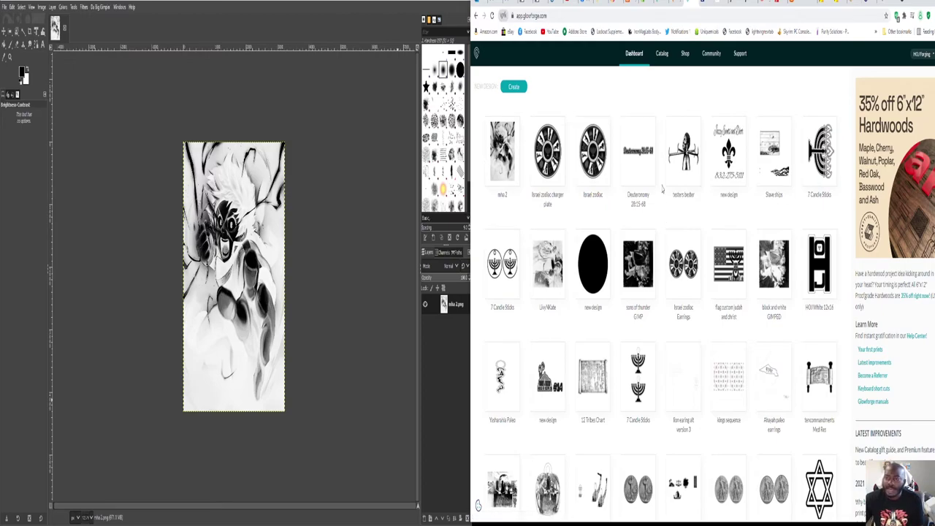
{"action": "scroll", "coordinate": [667, 212], "scroll_direction": "down", "scroll_amount": 1}
{"action": "scroll", "coordinate": [668, 201], "scroll_direction": "up", "scroll_amount": 1}
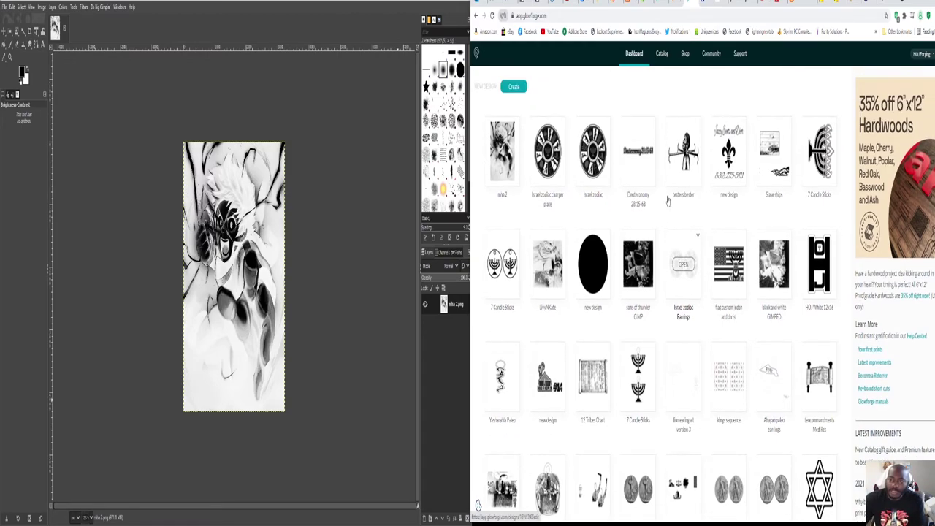
{"action": "left_click", "coordinate": [595, 272]}
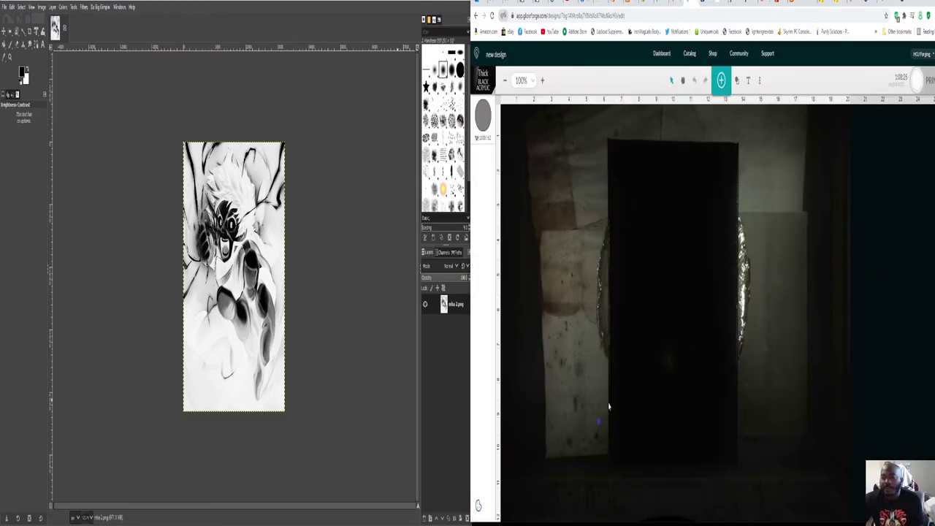
- Drag the small artwork up to the top-left corner of the black panel
{"action": "left_click", "coordinate": [597, 420]}
{"action": "left_click_drag", "start_coordinate": [597, 420], "coordinate": [632, 278]}
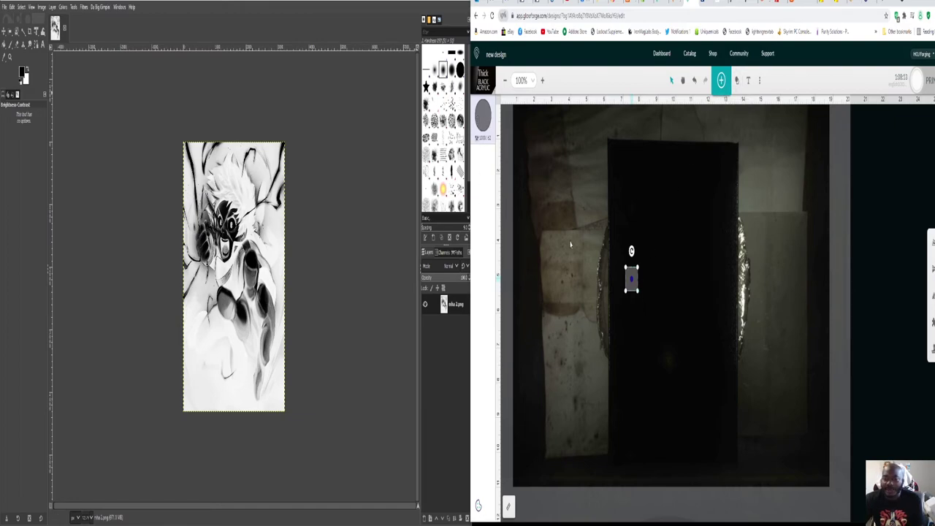
{"action": "left_click_drag", "start_coordinate": [631, 280], "coordinate": [612, 147]}
{"action": "left_click_drag", "start_coordinate": [612, 149], "coordinate": [611, 150]}
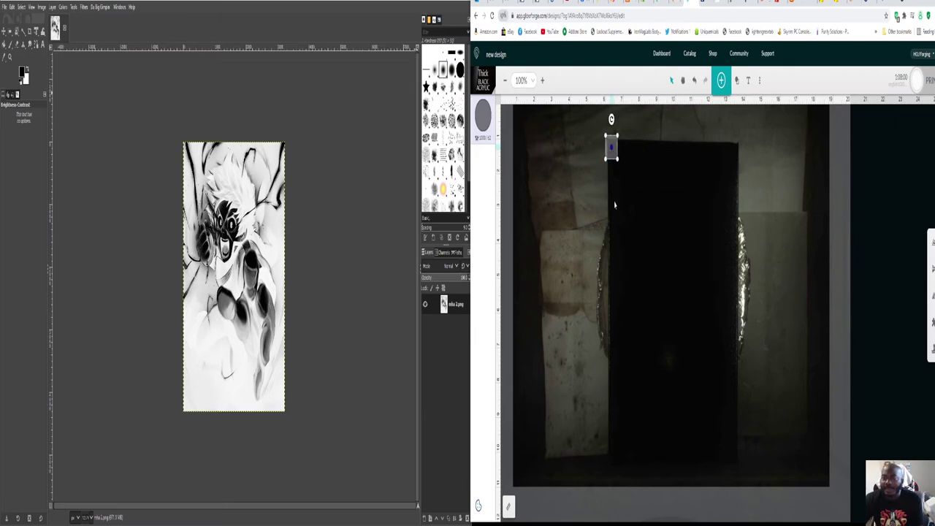